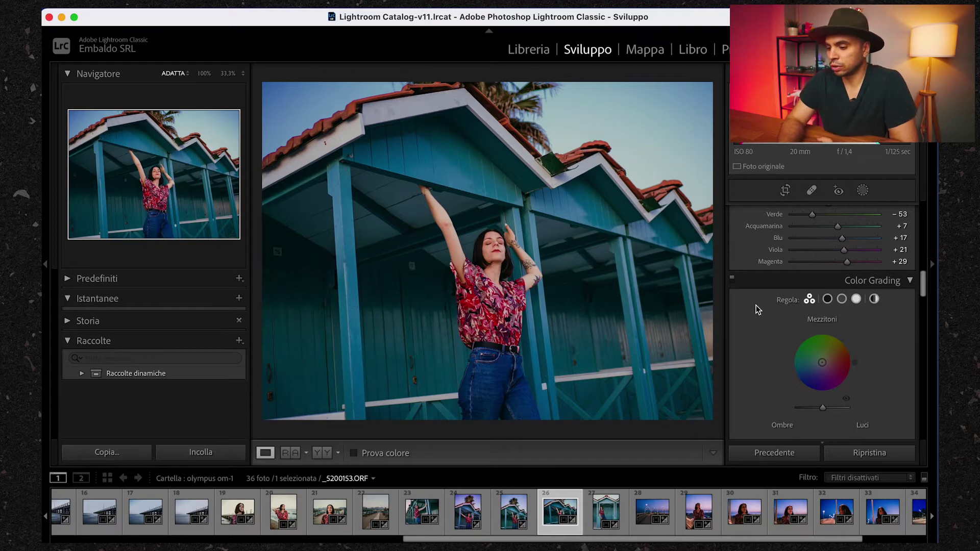
# - Scroll the Develop right panel of the beach-cabin portrait toward the Color Grading section
pyautogui.scroll(5, 760, 302)
pyautogui.scroll(4, 771, 286)
pyautogui.scroll(4, 786, 271)
pyautogui.scroll(3, 792, 263)
pyautogui.scroll(-4, 750, 360)
pyautogui.scroll(-2, 749, 361)
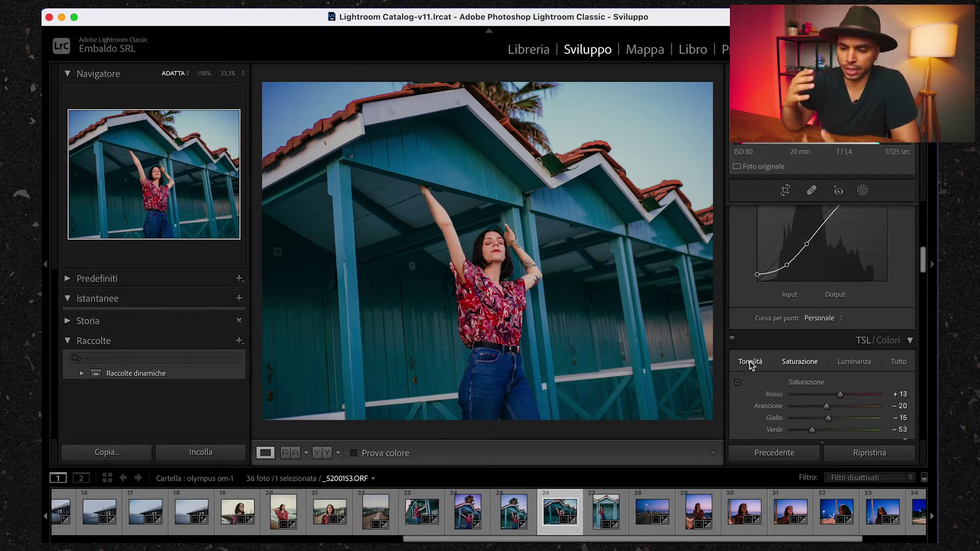
pyautogui.scroll(-3, 749, 361)
pyautogui.scroll(-5, 750, 363)
pyautogui.scroll(-3, 749, 363)
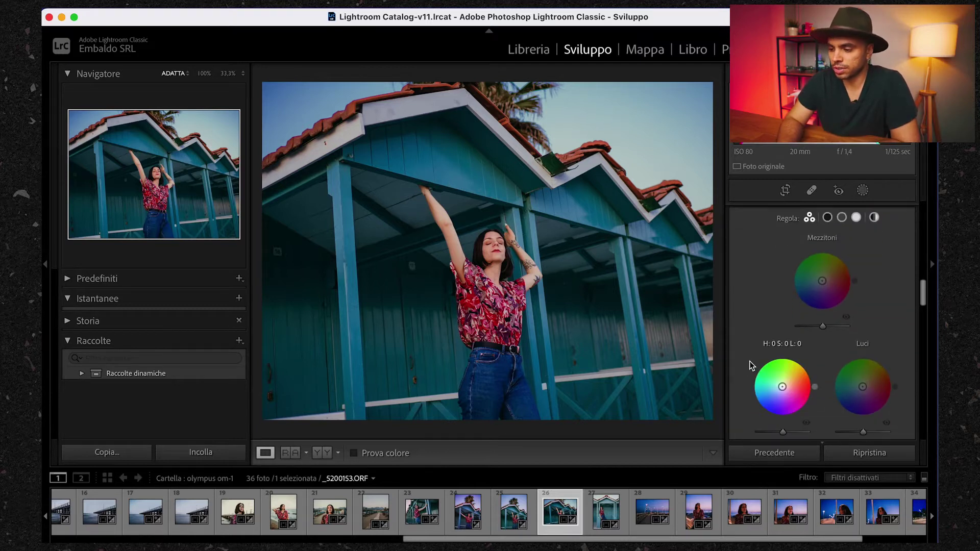
pyautogui.scroll(1, 751, 365)
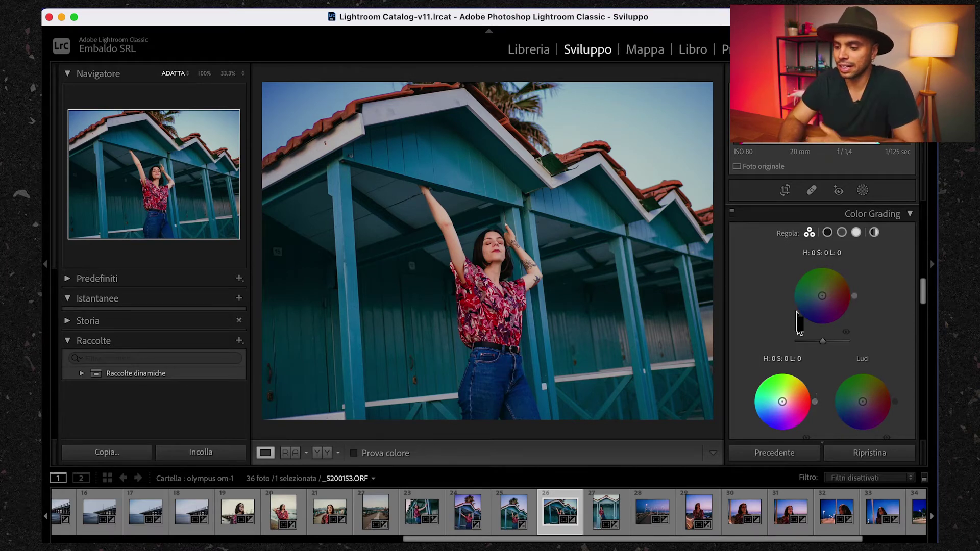
pyautogui.scroll(10, 827, 332)
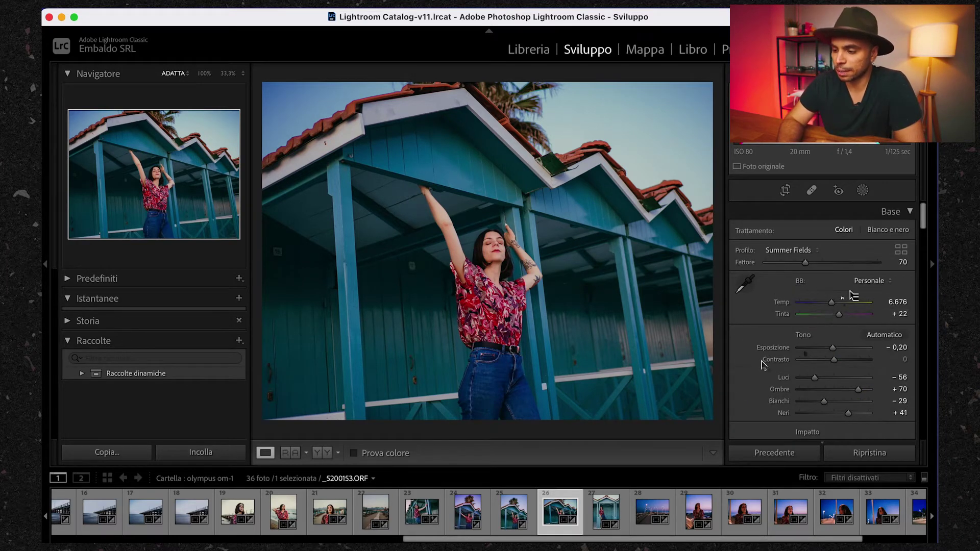
# - Preview a cold Temp of 3.044, settle it at 6.885, then scroll down to Color Grading
pyautogui.scroll(-2, 761, 364)
pyautogui.moveTo(831, 266); pyautogui.dragTo(804, 271)
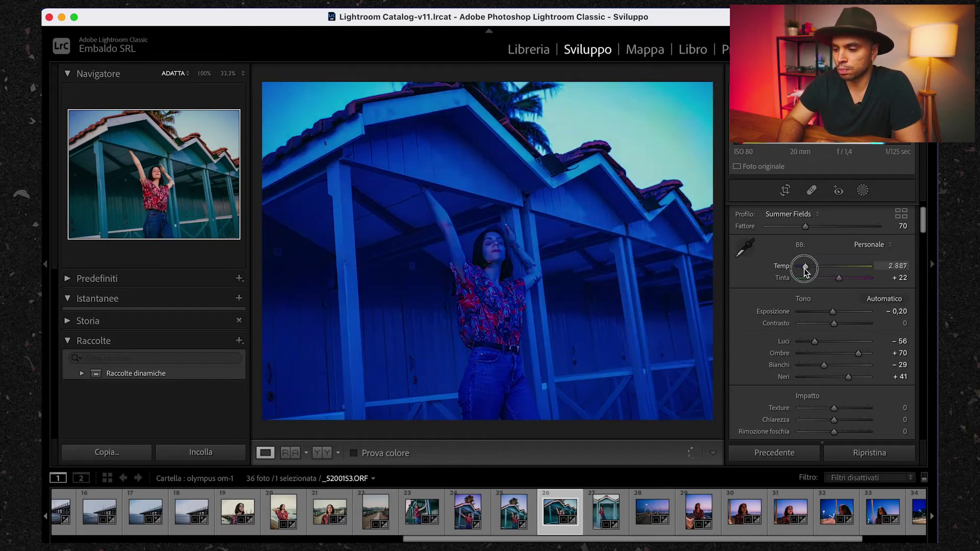
pyautogui.moveTo(805, 272); pyautogui.dragTo(833, 266)
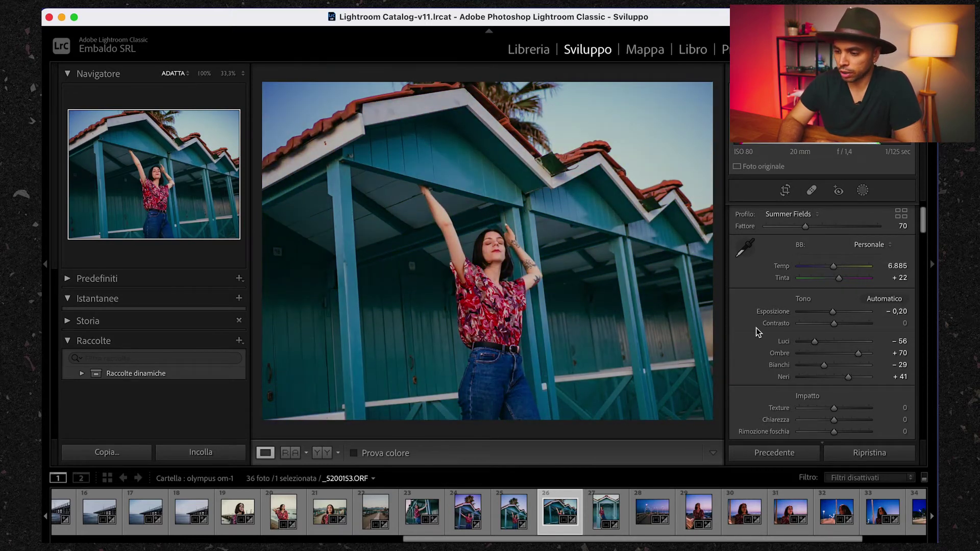
pyautogui.scroll(-5, 756, 328)
pyautogui.scroll(-5, 755, 327)
pyautogui.scroll(-5, 755, 327)
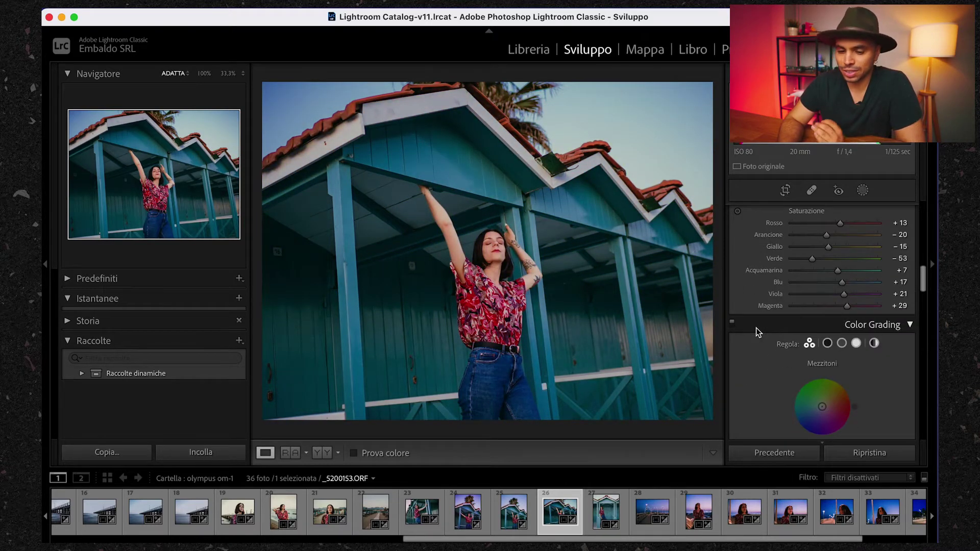
pyautogui.scroll(-5, 756, 329)
pyautogui.scroll(-1, 756, 329)
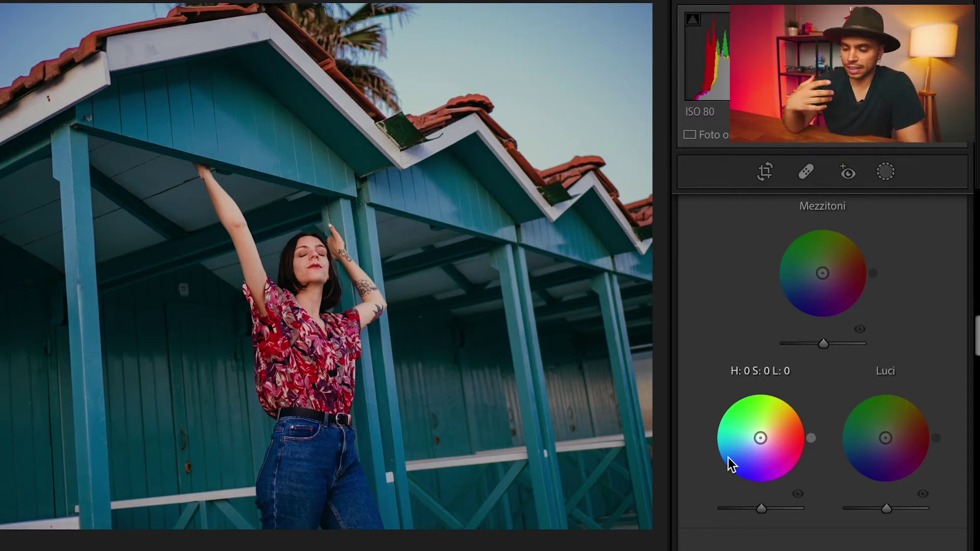
# - Swing the Shadows wheel puck through red, orange and magenta, settling at a warm H 34, S 47
pyautogui.moveTo(760, 438); pyautogui.dragTo(772, 429)
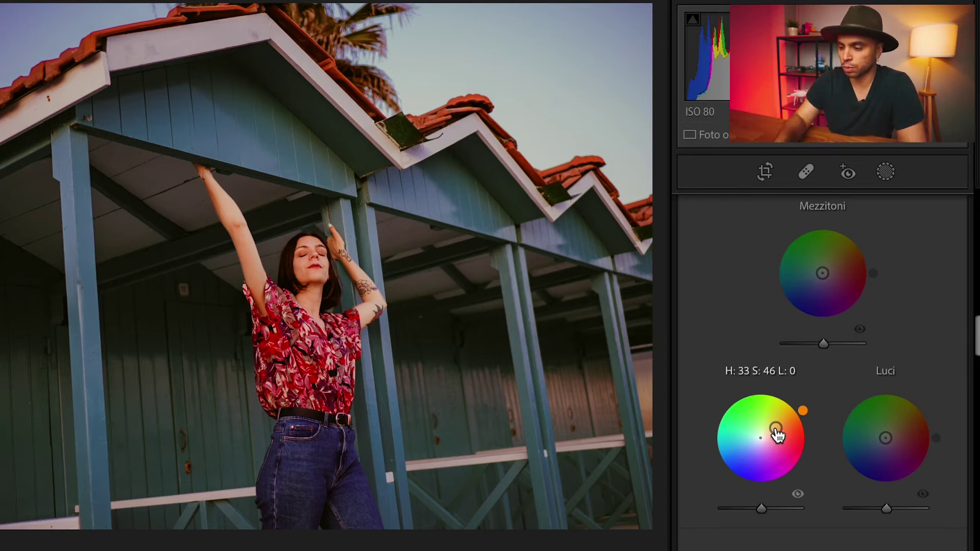
pyautogui.moveTo(777, 426); pyautogui.dragTo(791, 419)
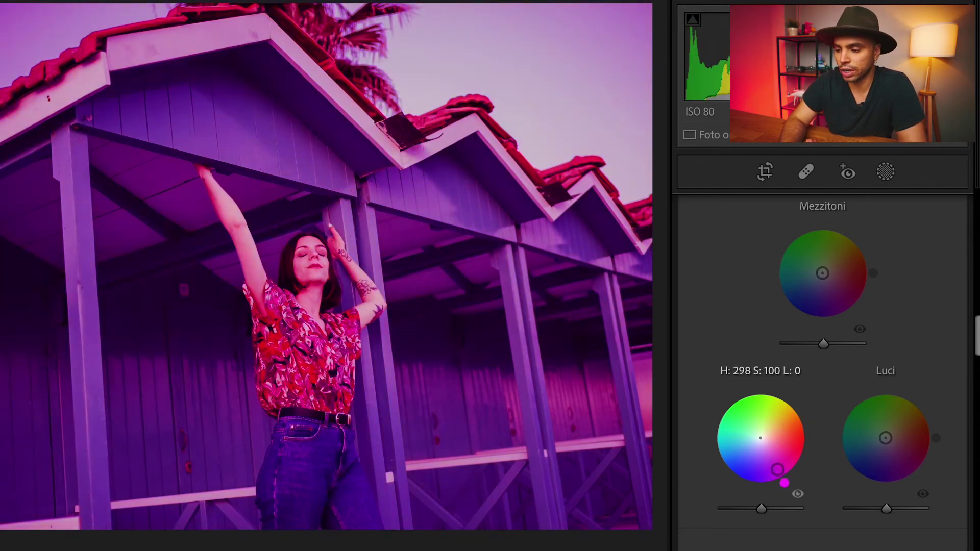
pyautogui.moveTo(804, 419)
pyautogui.mouseDown()
pyautogui.moveTo(796, 447)
pyautogui.moveTo(792, 426)
pyautogui.moveTo(777, 426)
pyautogui.mouseUp()
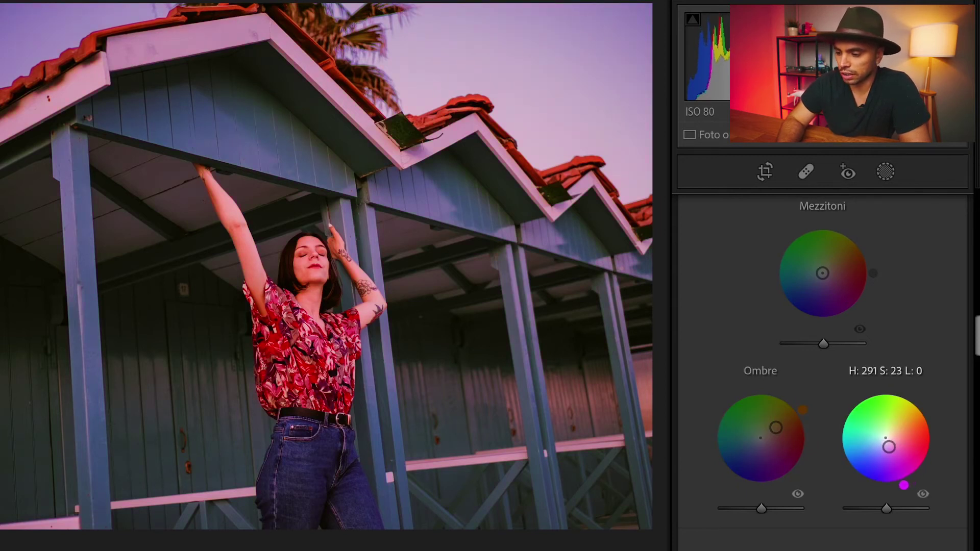
# - Nudge the Highlights puck toward purple and give the midtones a teal tint at H 188, S 23
pyautogui.moveTo(887, 446)
pyautogui.mouseDown()
pyautogui.moveTo(891, 463)
pyautogui.moveTo(886, 451)
pyautogui.mouseUp()
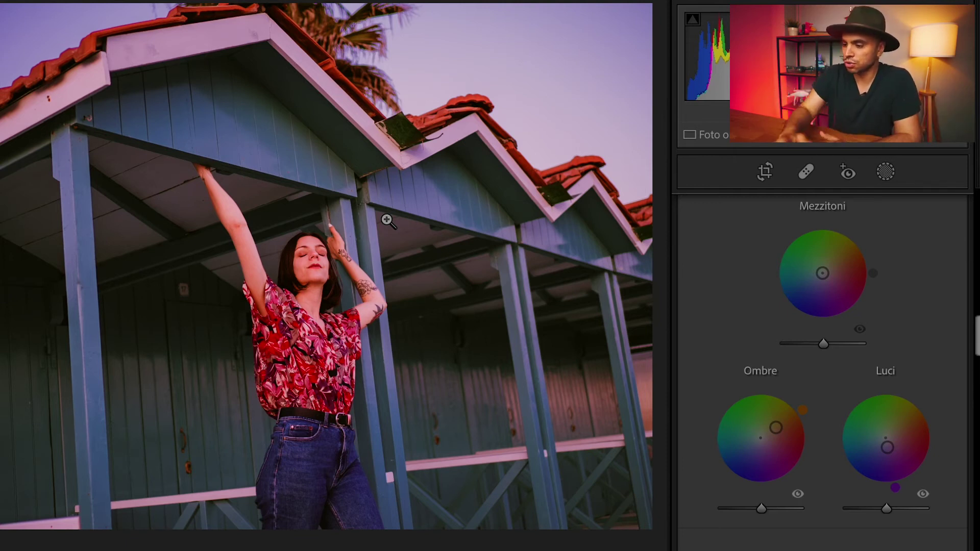
pyautogui.scroll(1, 738, 287)
pyautogui.moveTo(823, 322)
pyautogui.mouseDown()
pyautogui.moveTo(815, 331)
pyautogui.moveTo(801, 320)
pyautogui.moveTo(841, 312)
pyautogui.moveTo(834, 327)
pyautogui.mouseUp()
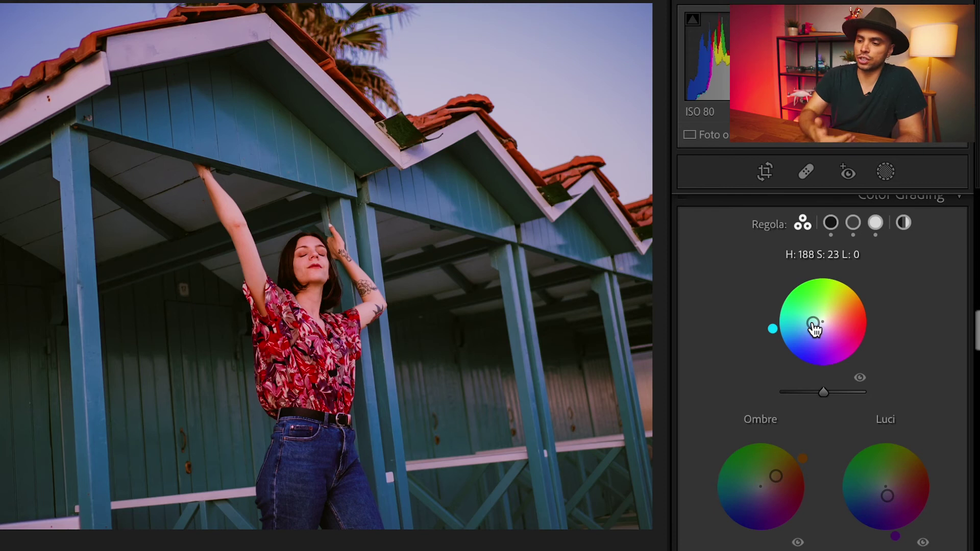
pyautogui.rightClick(813, 335)
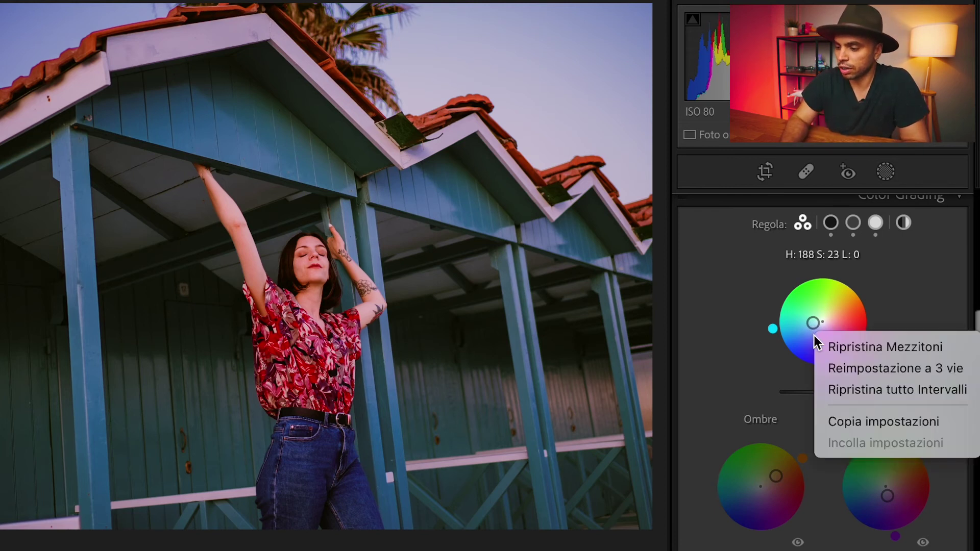
pyautogui.click(830, 345)
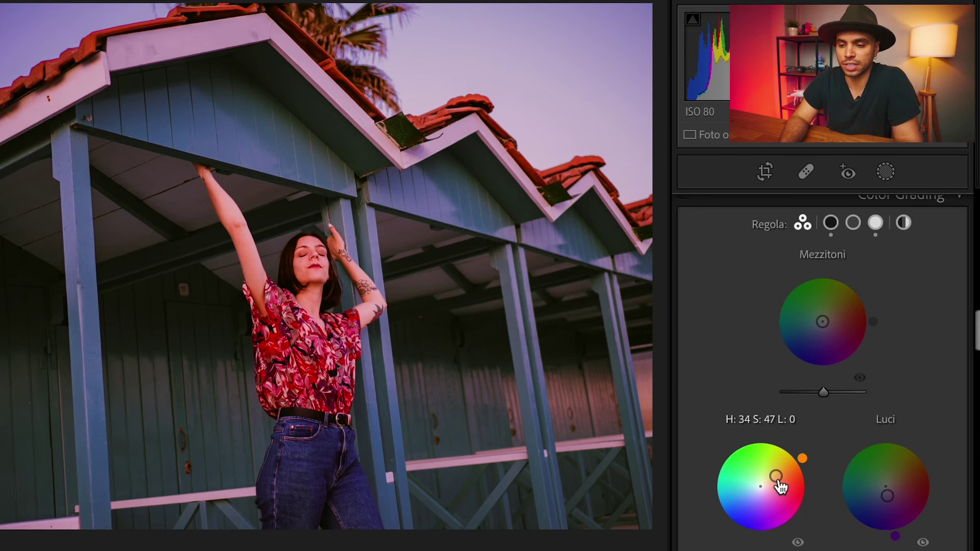
# - Reveal Blending and Balance, then drag the Highlights luminance slider down to darken them toward -35
pyautogui.scroll(-2, 780, 488)
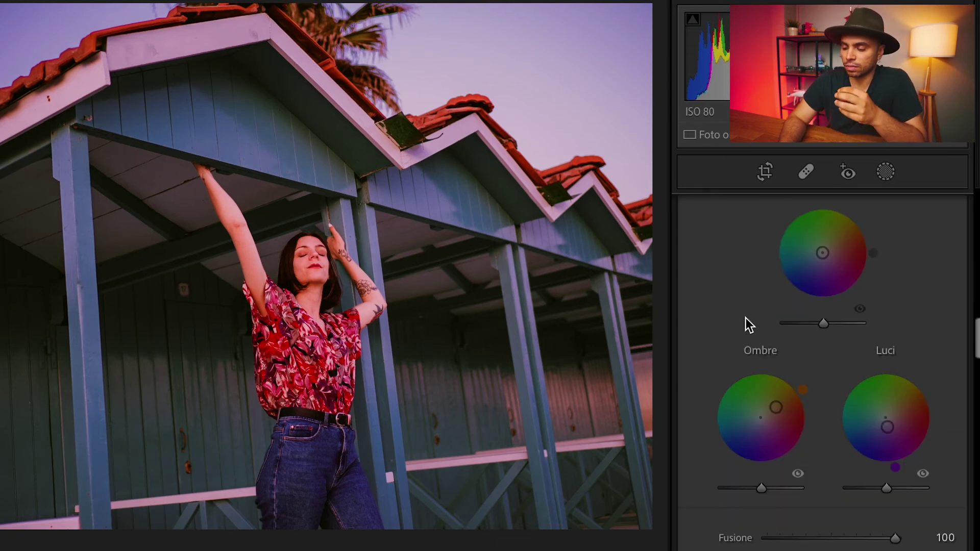
pyautogui.scroll(-1, 749, 325)
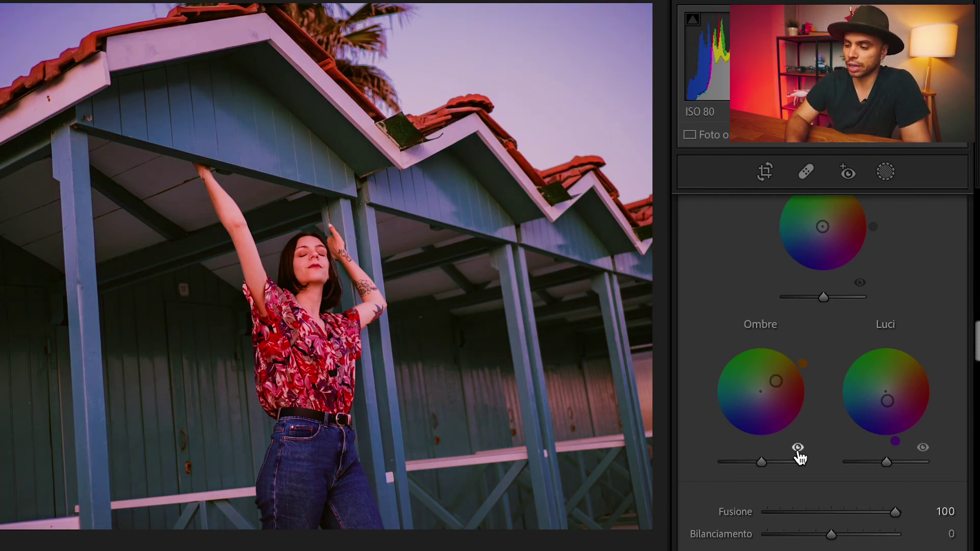
pyautogui.click(923, 462)
pyautogui.moveTo(923, 461)
pyautogui.mouseDown()
pyautogui.moveTo(866, 450)
pyautogui.moveTo(911, 452)
pyautogui.moveTo(877, 451)
pyautogui.mouseUp()
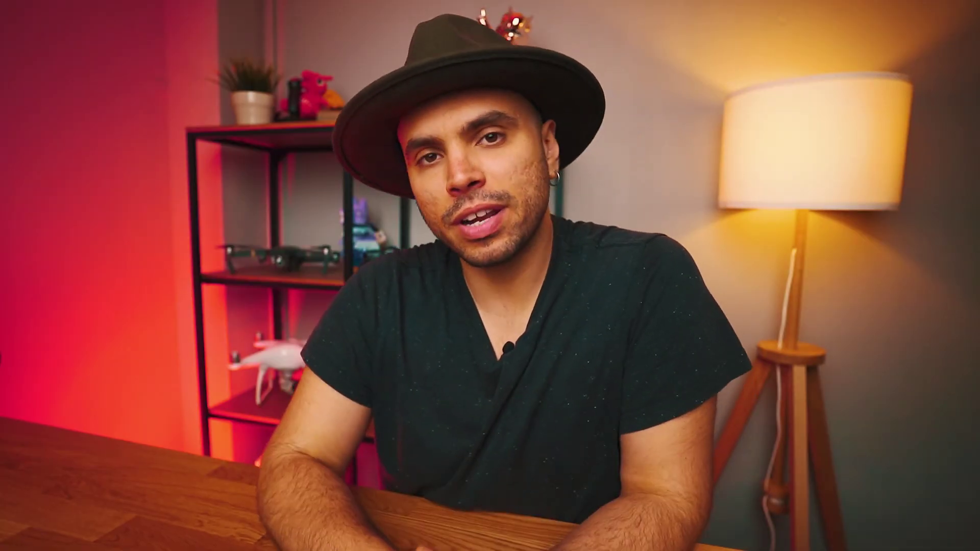